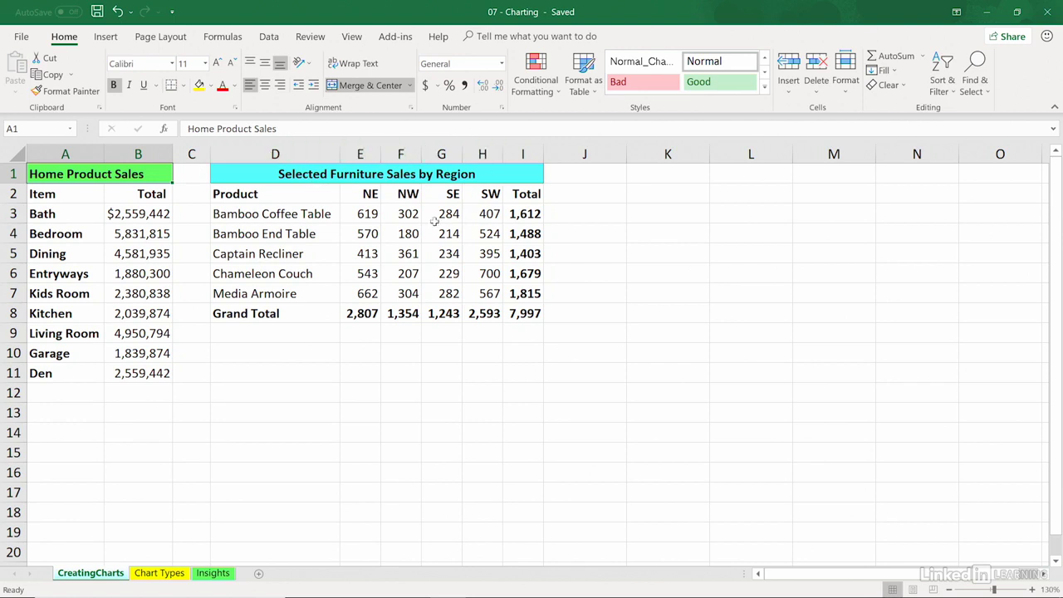
Create an embedded clustered column chart from the furniture sales data in D2:H7 and apply chart style Style 8.
{"action": "left_click_drag", "start_coordinate": [270, 196], "coordinate": [470, 293]}
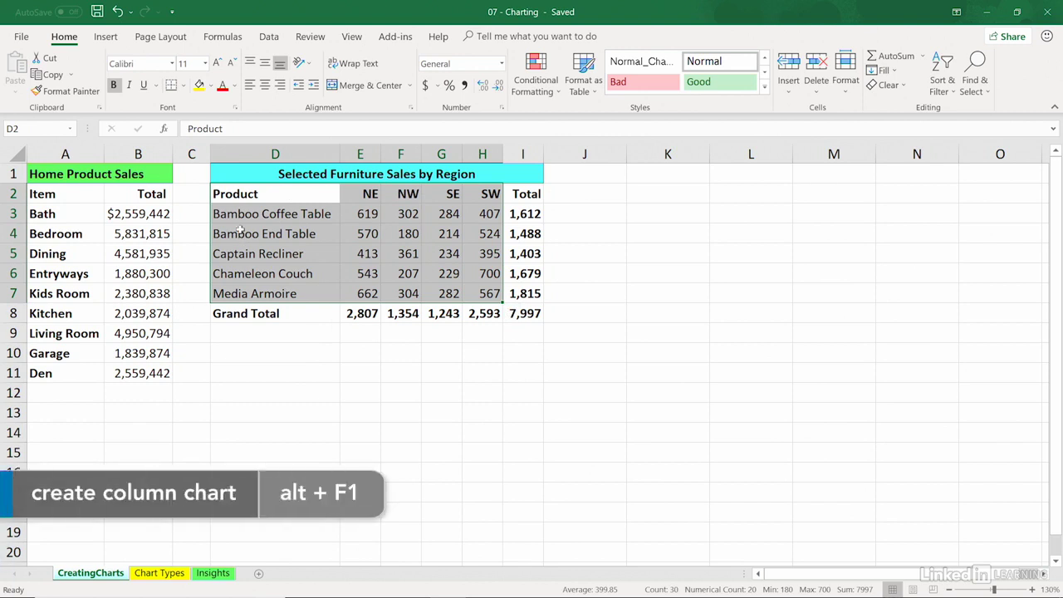
{"action": "key", "text": "alt+F1"}
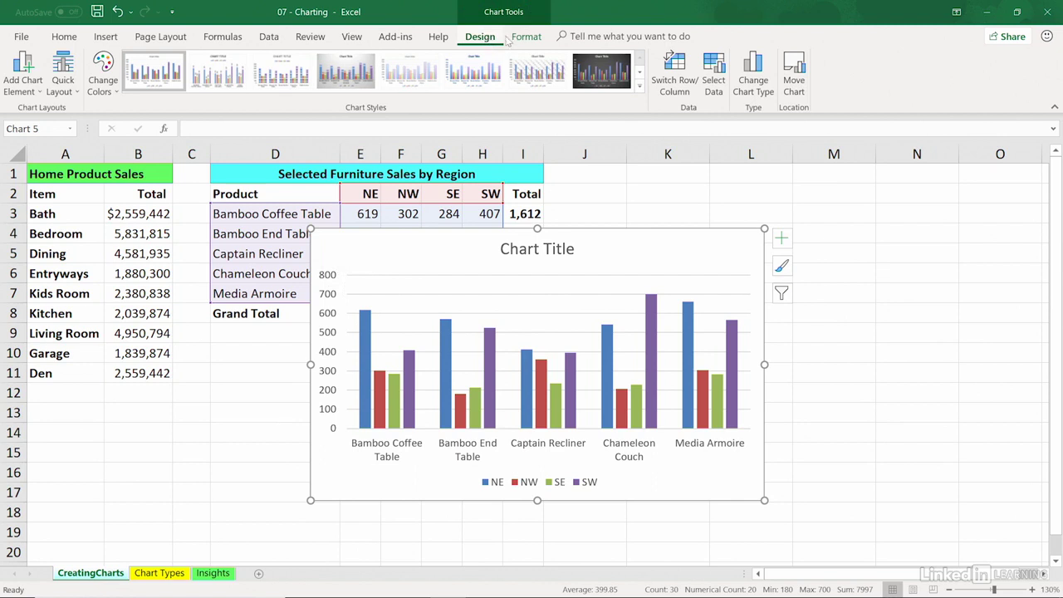
{"action": "left_click", "coordinate": [526, 37]}
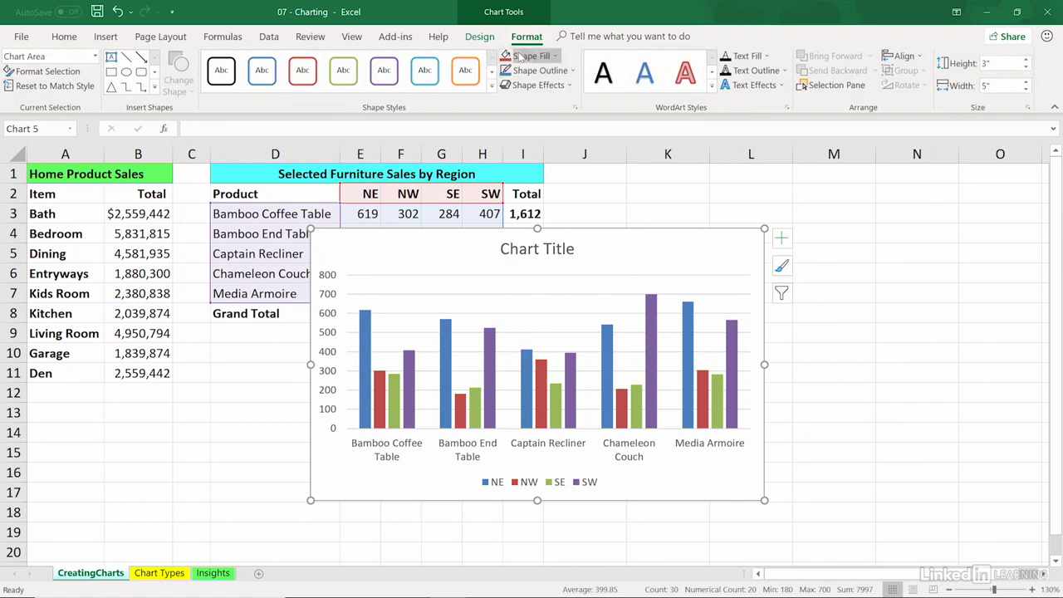
{"action": "left_click", "coordinate": [480, 39]}
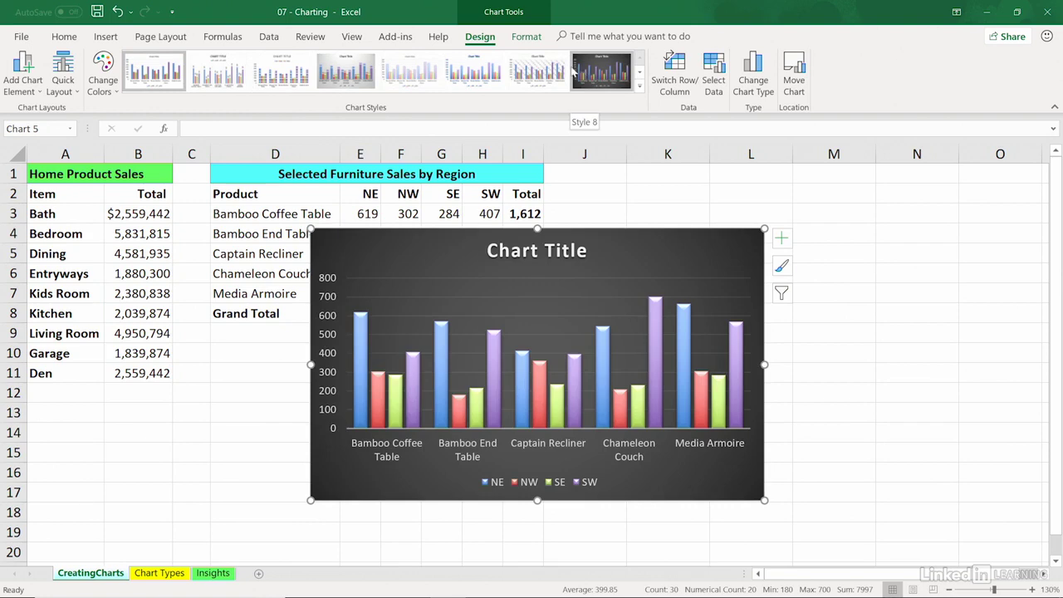
{"action": "left_click", "coordinate": [638, 84]}
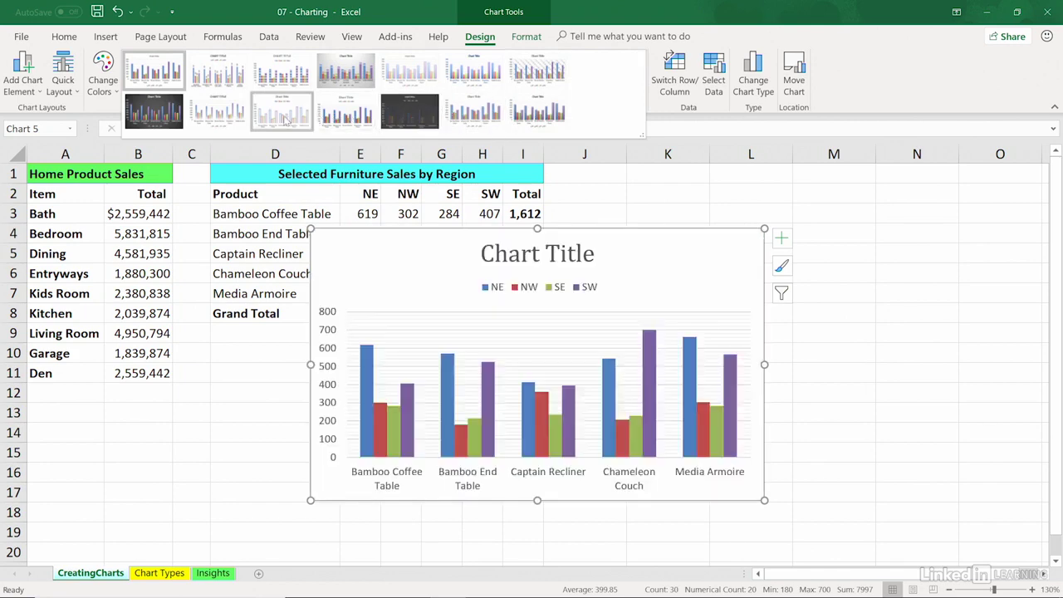
{"action": "left_click", "coordinate": [160, 112]}
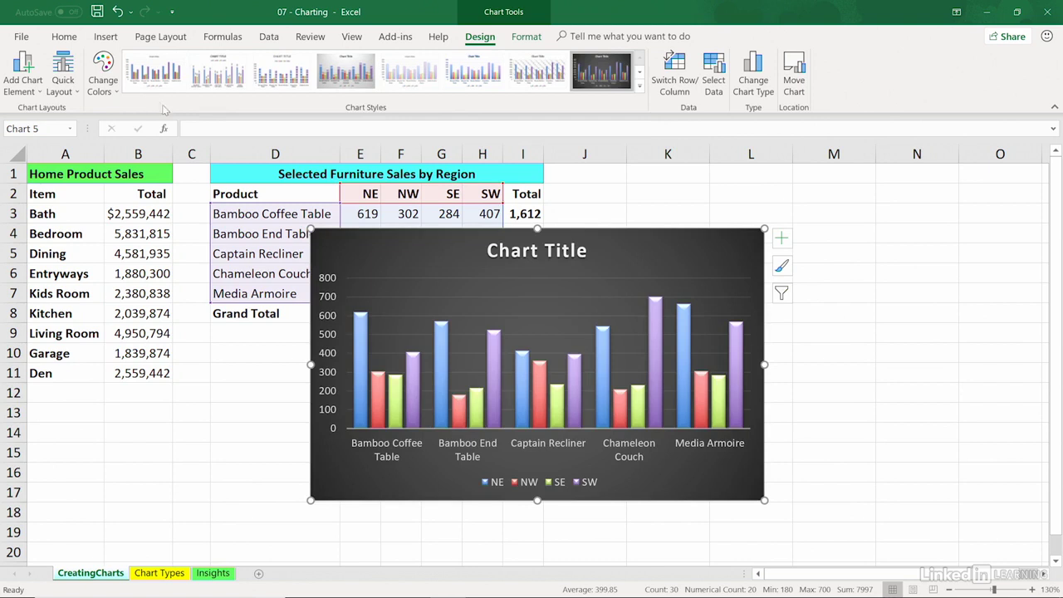
Move the column chart beside the furniture table and resize it to cover K2:O11.
{"action": "left_click_drag", "start_coordinate": [330, 236], "coordinate": [585, 197]}
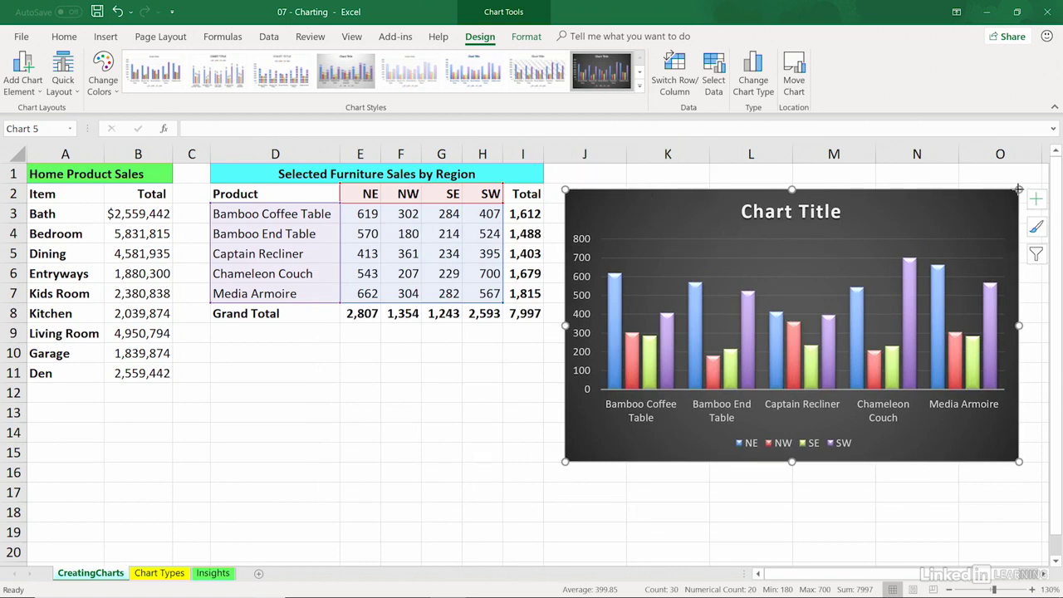
{"action": "mouse_move", "coordinate": [1018, 189]}
{"action": "left_mouse_down"}
{"action": "mouse_move", "coordinate": [790, 178]}
{"action": "mouse_move", "coordinate": [941, 177]}
{"action": "mouse_move", "coordinate": [1013, 192]}
{"action": "mouse_move", "coordinate": [902, 199]}
{"action": "mouse_move", "coordinate": [915, 211]}
{"action": "mouse_move", "coordinate": [984, 209]}
{"action": "left_mouse_up"}
{"action": "left_click_drag", "start_coordinate": [920, 210], "coordinate": [941, 197]}
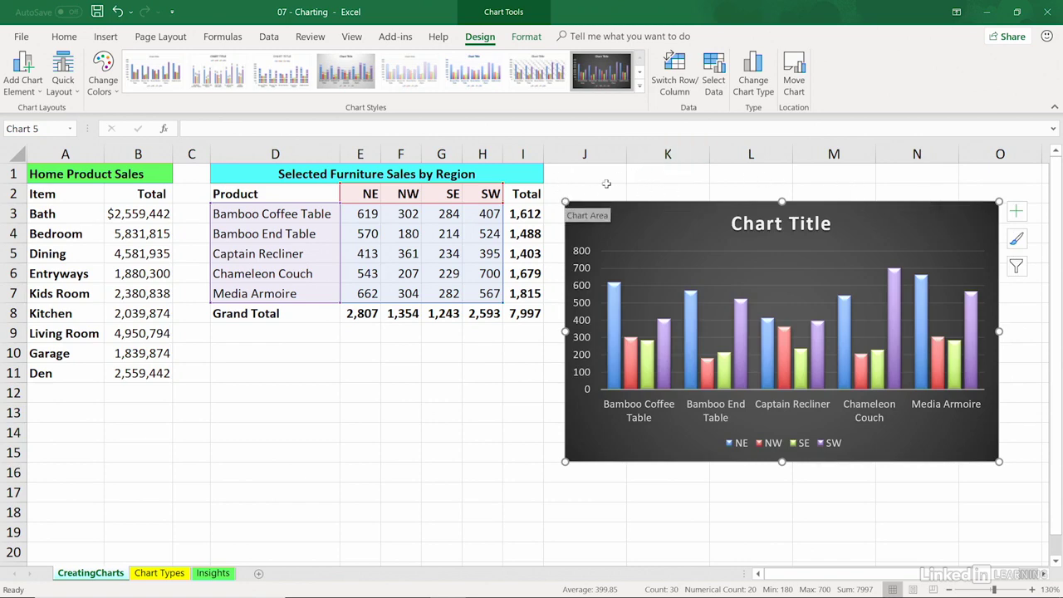
{"action": "left_click_drag", "start_coordinate": [564, 200], "coordinate": [603, 179]}
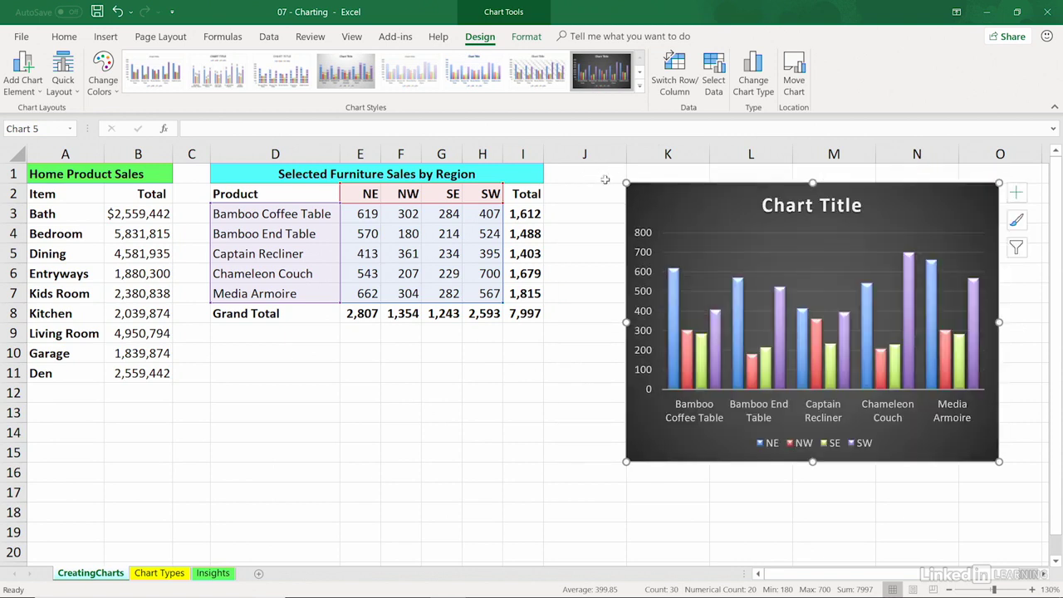
{"action": "left_click_drag", "start_coordinate": [1000, 462], "coordinate": [1038, 383]}
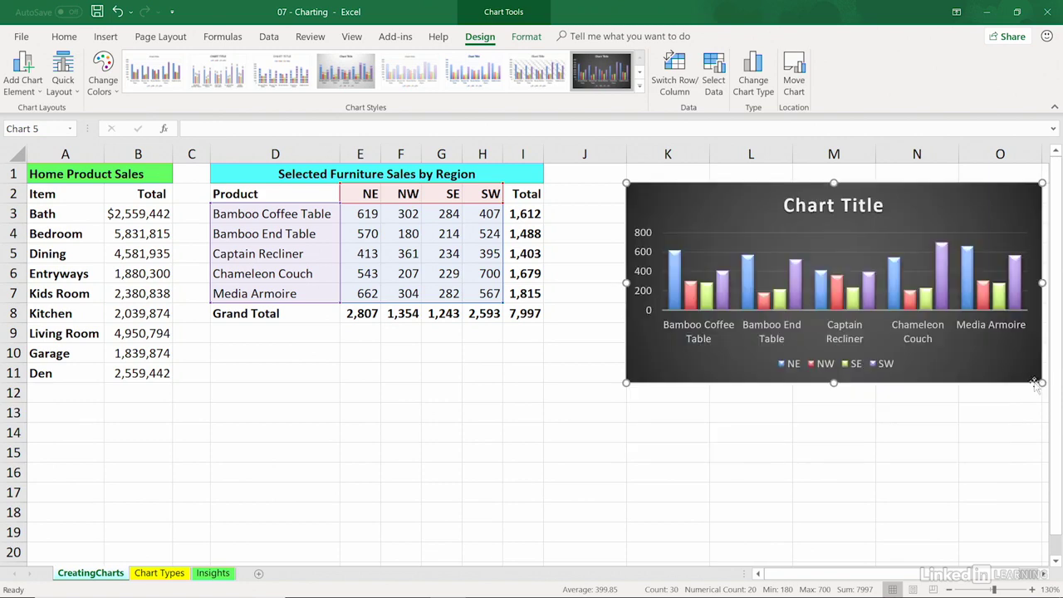
{"action": "left_click", "coordinate": [966, 409]}
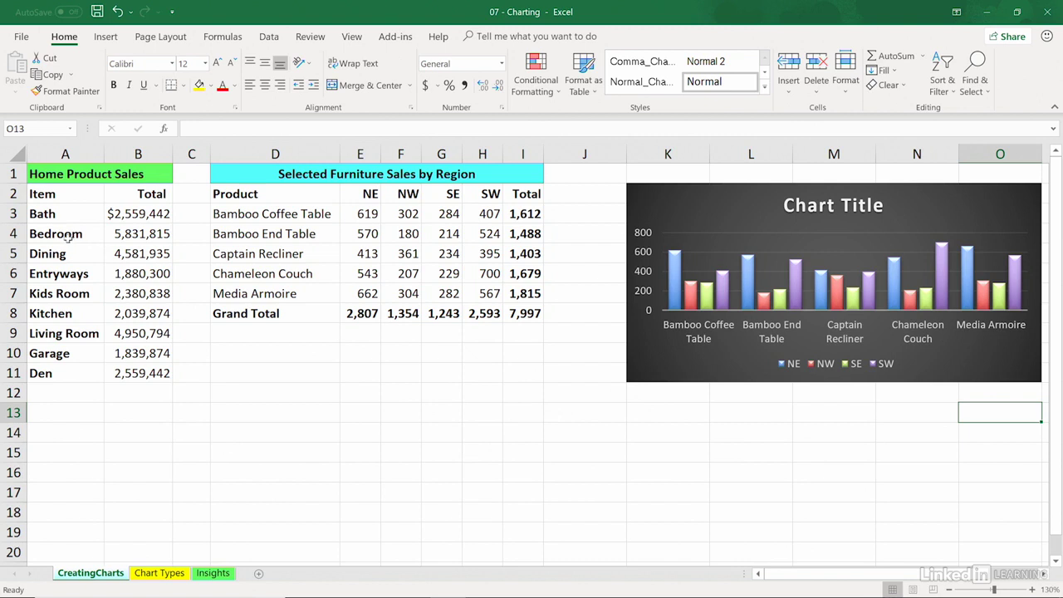
Create a column chart of the home product sales in A2:B11 on its own chart sheet, and return to the CreatingCharts sheet.
{"action": "left_click_drag", "start_coordinate": [58, 196], "coordinate": [133, 367]}
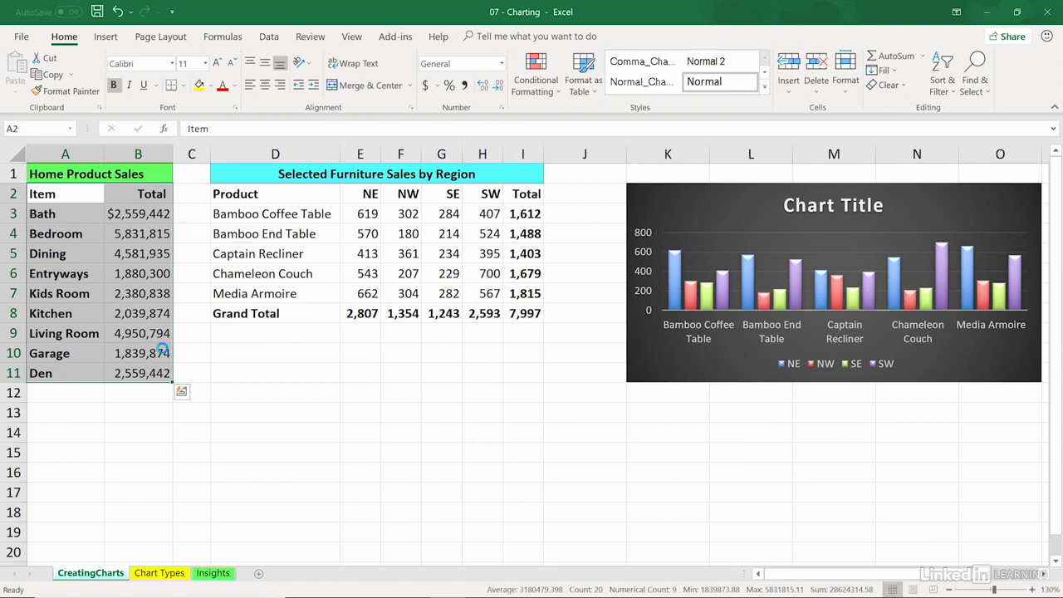
{"action": "key", "text": "F11"}
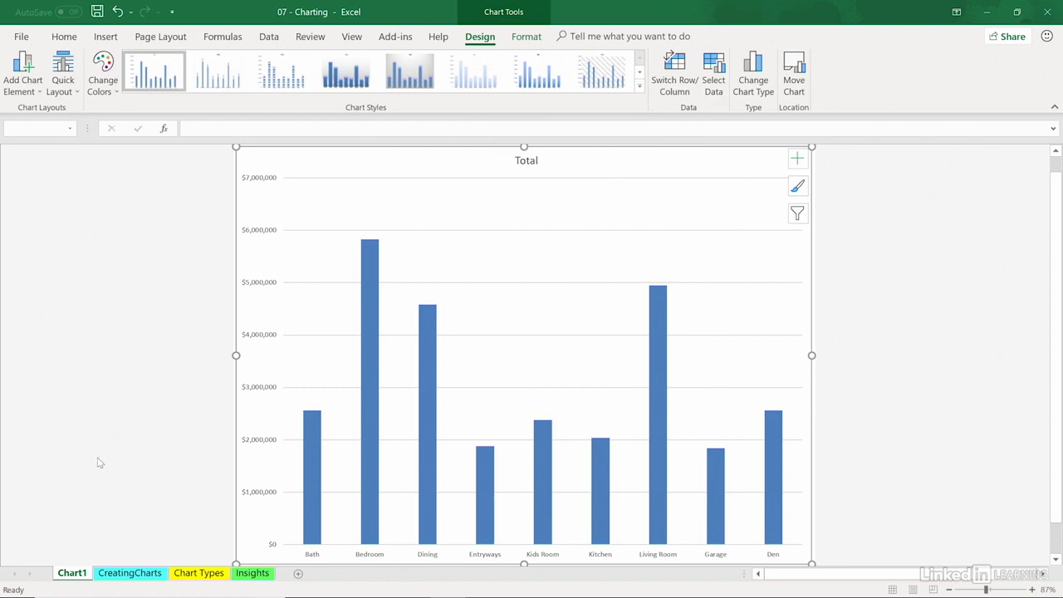
{"action": "left_click", "coordinate": [123, 574]}
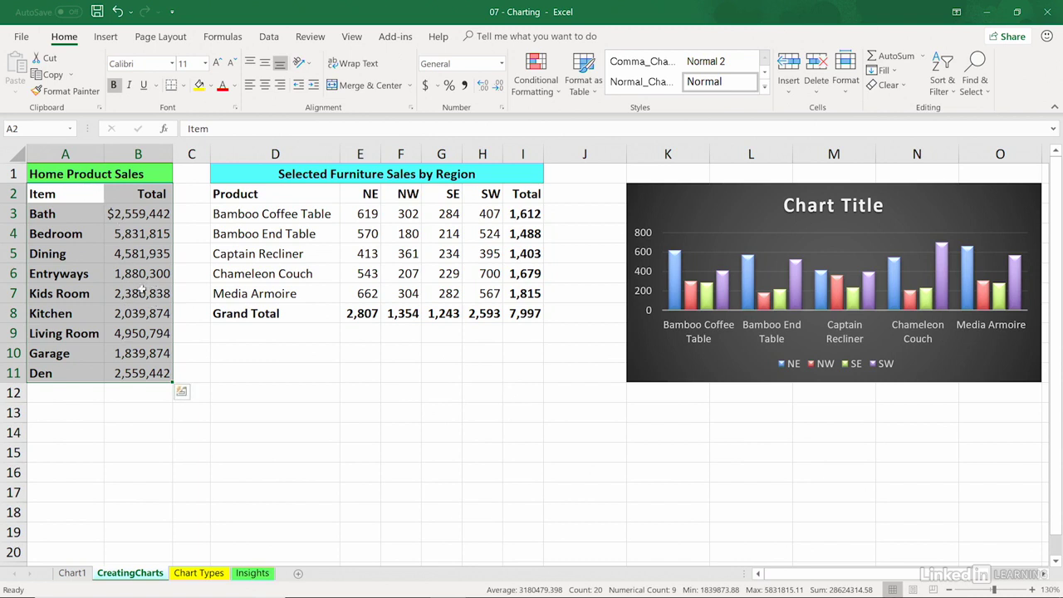
Insert the recommended Clustered Bar chart for A2:B11, and position and shrink it to fit below the furniture sales table.
{"action": "left_click", "coordinate": [106, 38]}
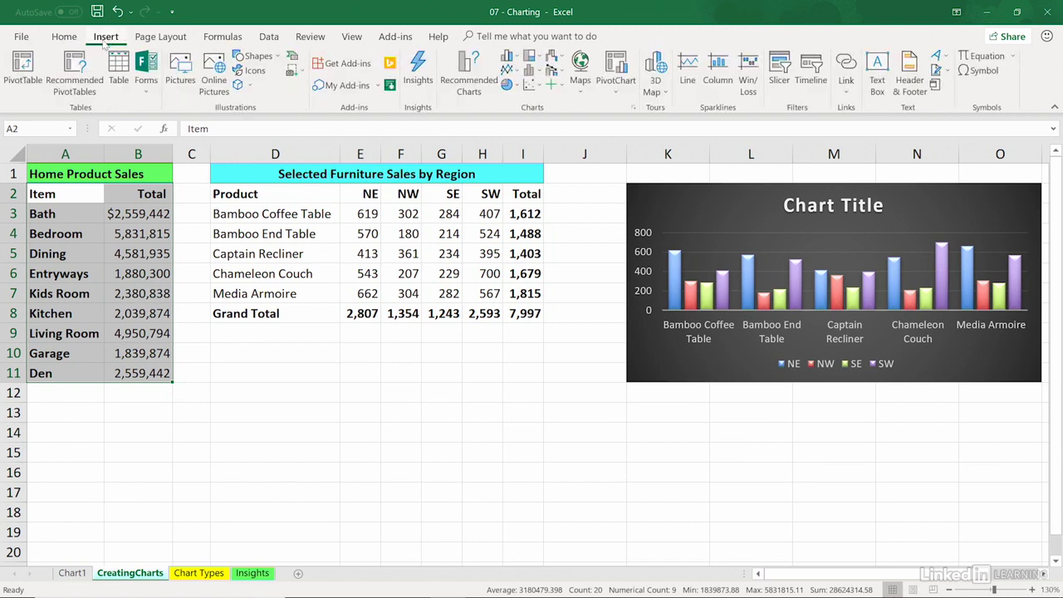
{"action": "left_click", "coordinate": [465, 77]}
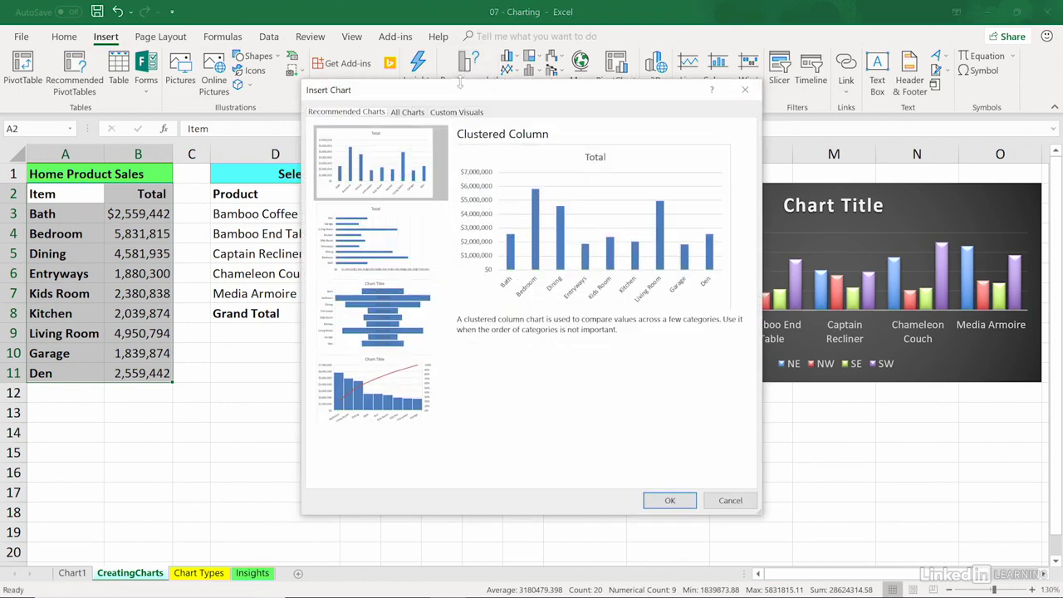
{"action": "left_click_drag", "start_coordinate": [460, 93], "coordinate": [385, 92]}
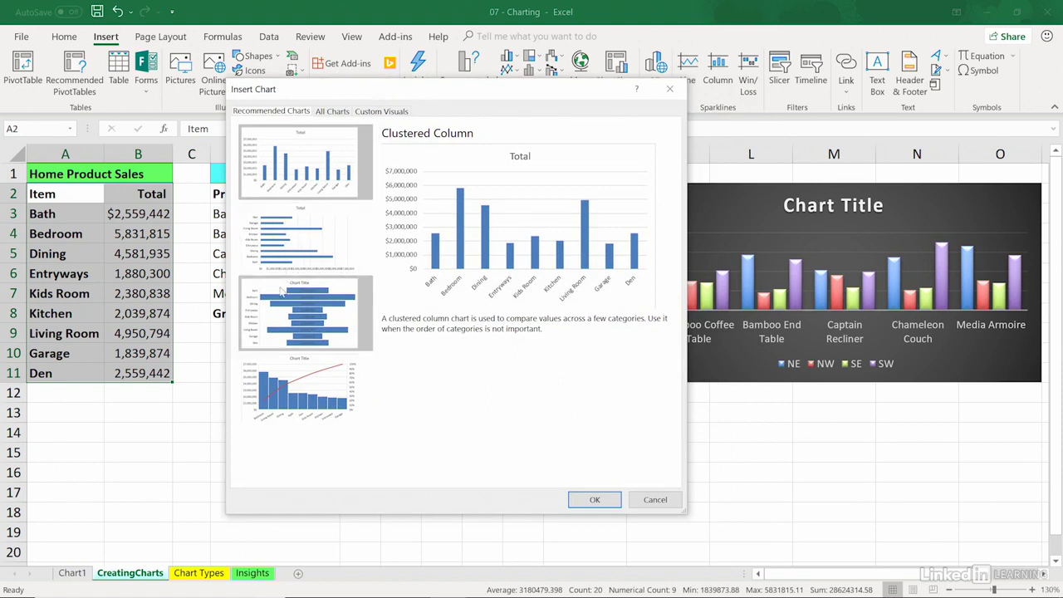
{"action": "left_click", "coordinate": [282, 240]}
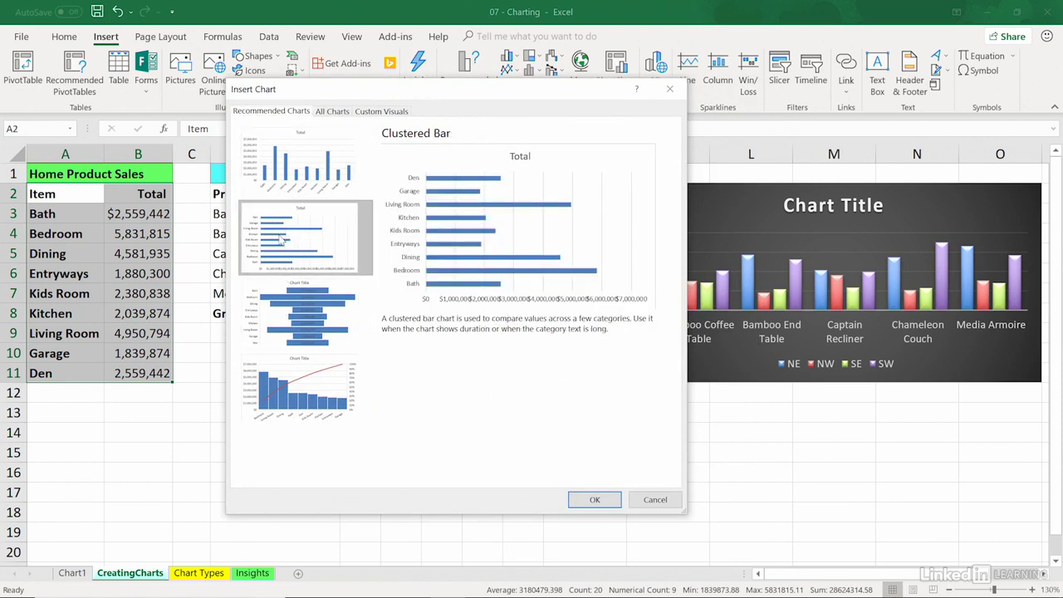
{"action": "left_click", "coordinate": [605, 499]}
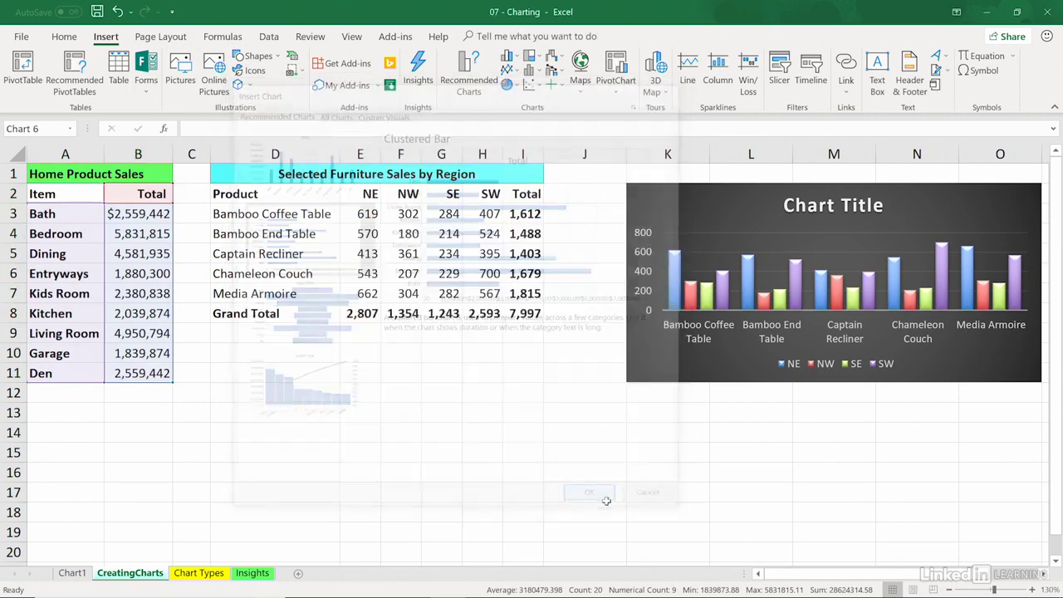
{"action": "left_click_drag", "start_coordinate": [656, 245], "coordinate": [535, 292]}
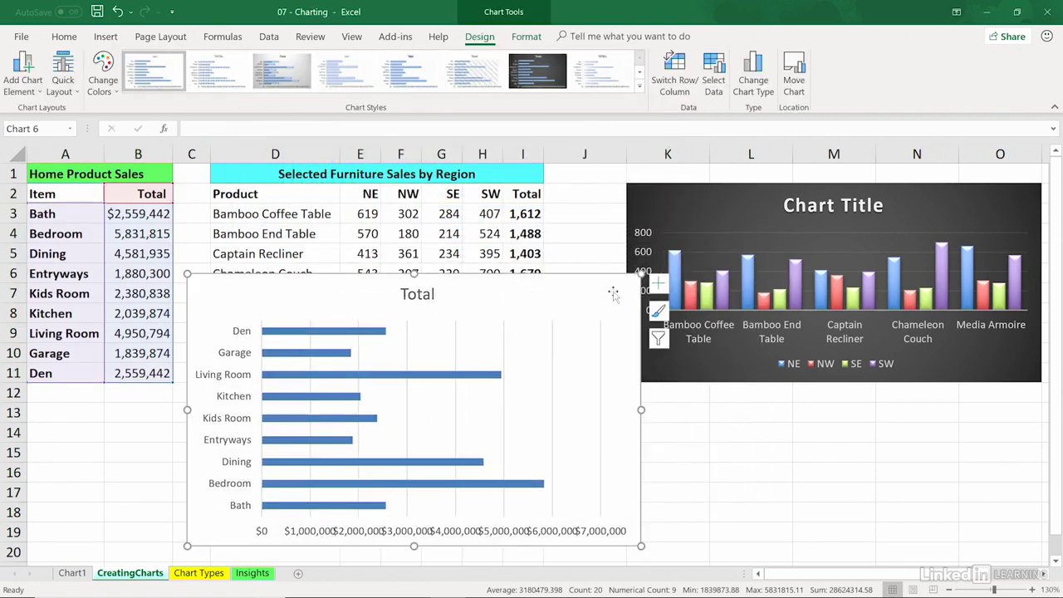
{"action": "left_click_drag", "start_coordinate": [641, 274], "coordinate": [589, 336]}
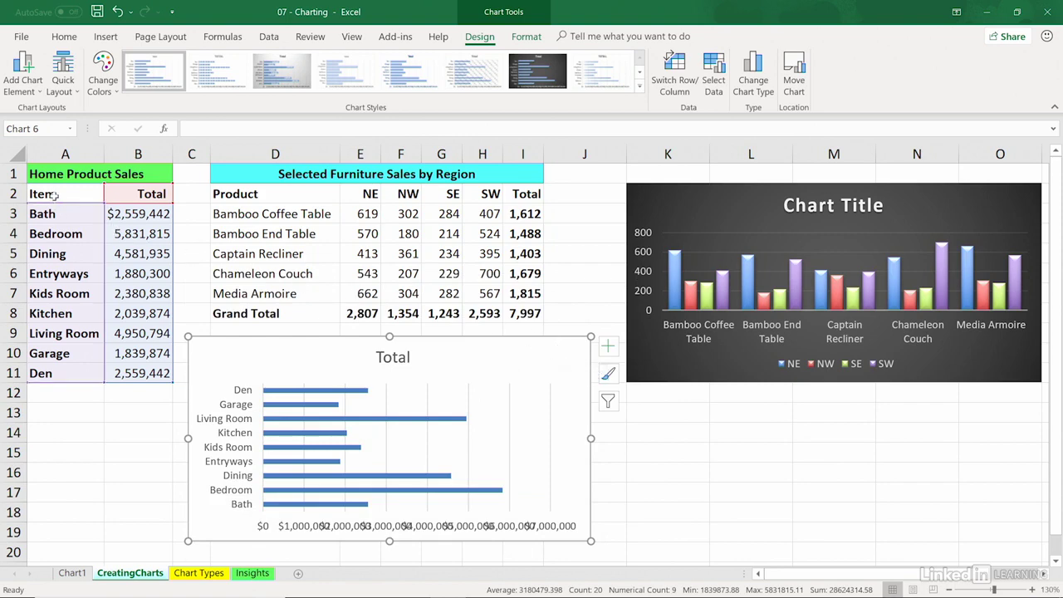
Try a Clustered Column chart of A2:B11 through Quick Analysis, and undo it.
{"action": "left_click_drag", "start_coordinate": [55, 196], "coordinate": [133, 374]}
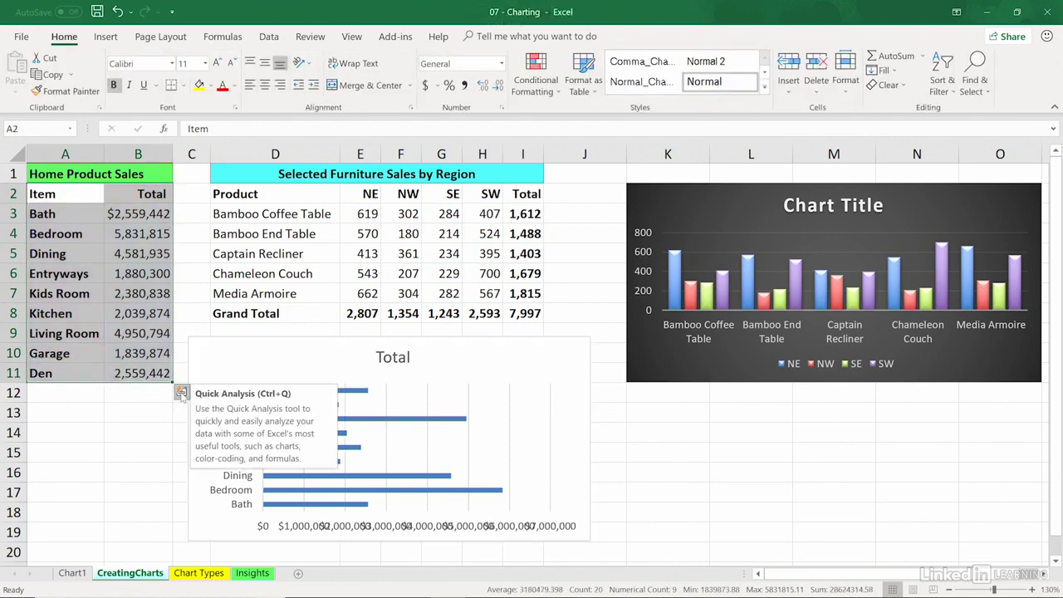
{"action": "left_click", "coordinate": [181, 392]}
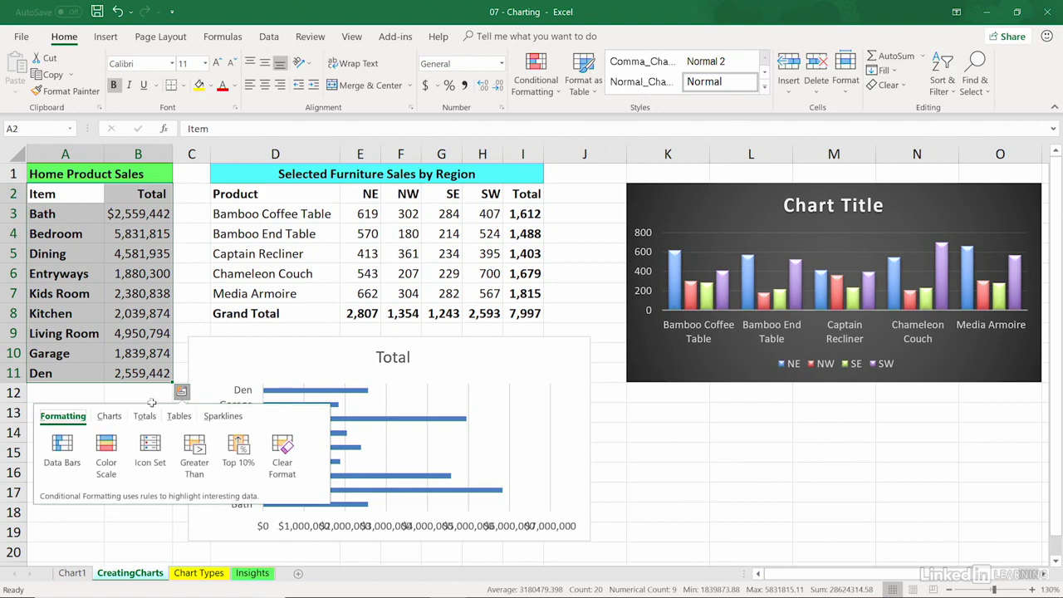
{"action": "left_click", "coordinate": [111, 417]}
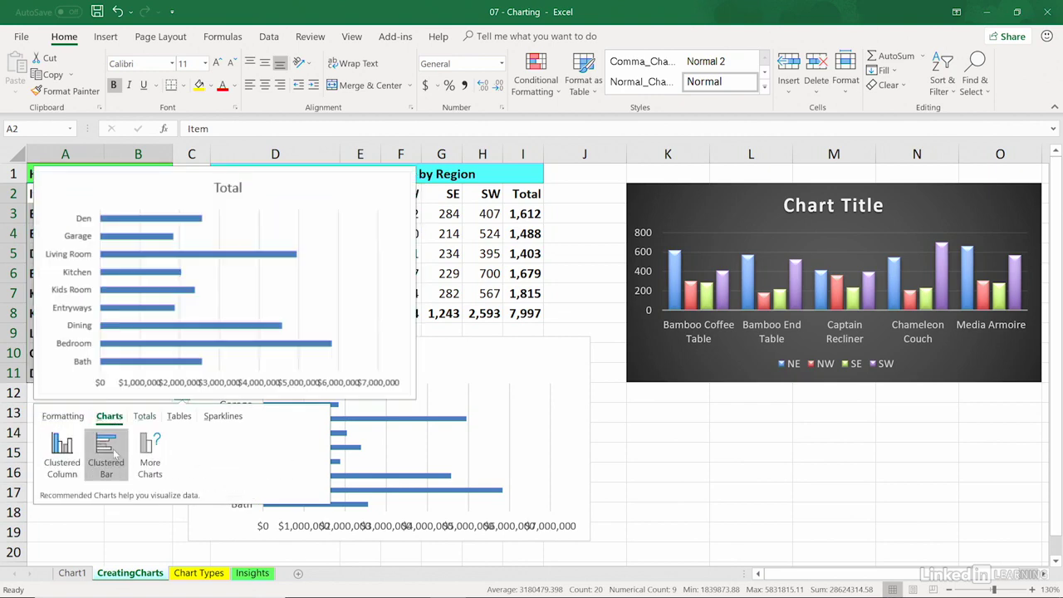
{"action": "left_click", "coordinate": [65, 444]}
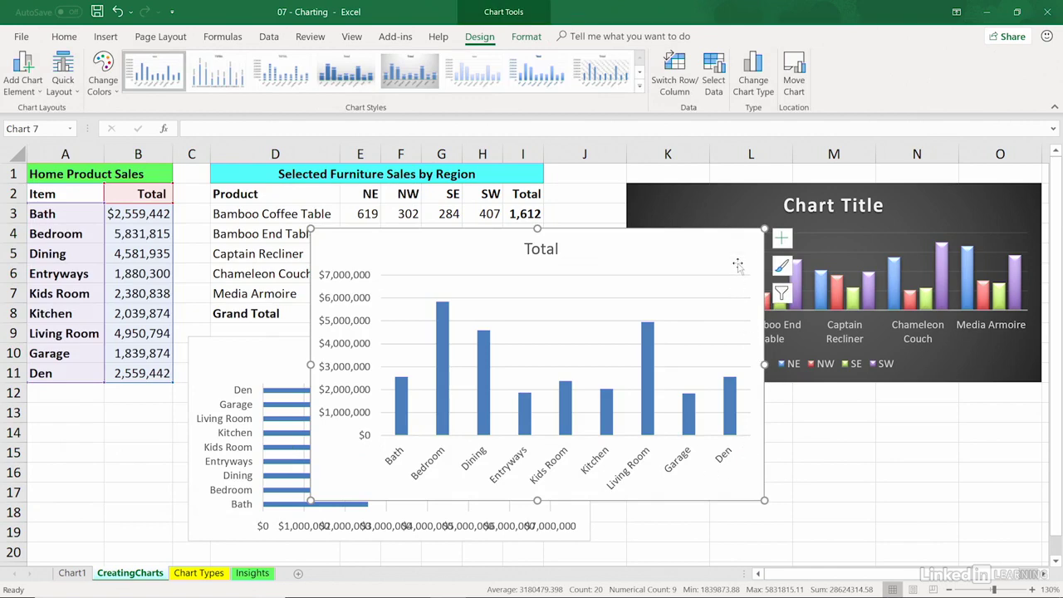
{"action": "key", "text": "ctrl+z"}
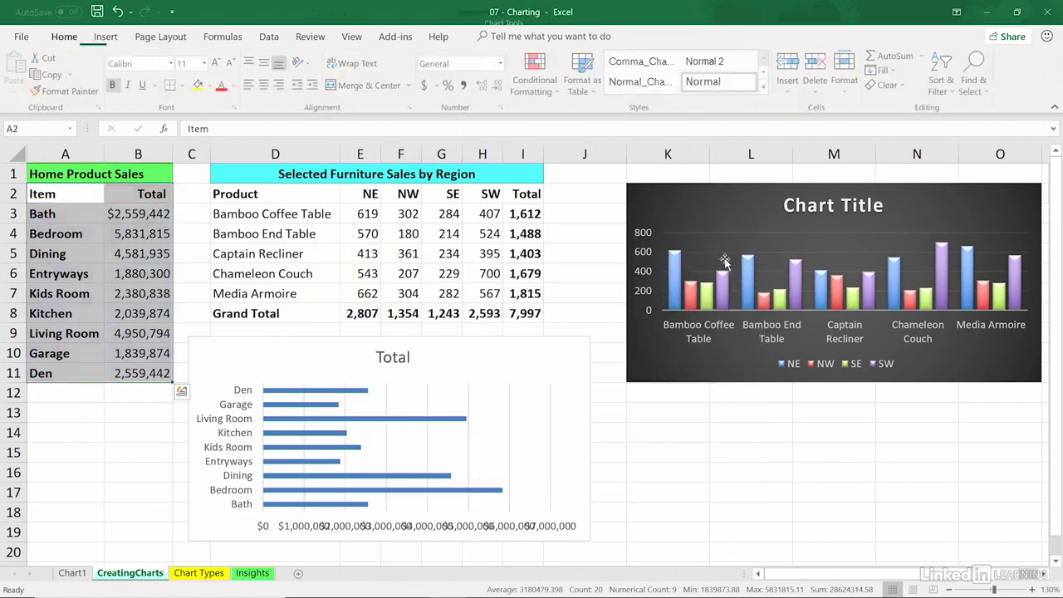
Move the Total bar chart up slightly so it sits closer to the Grand Total row.
{"action": "left_click", "coordinate": [107, 38]}
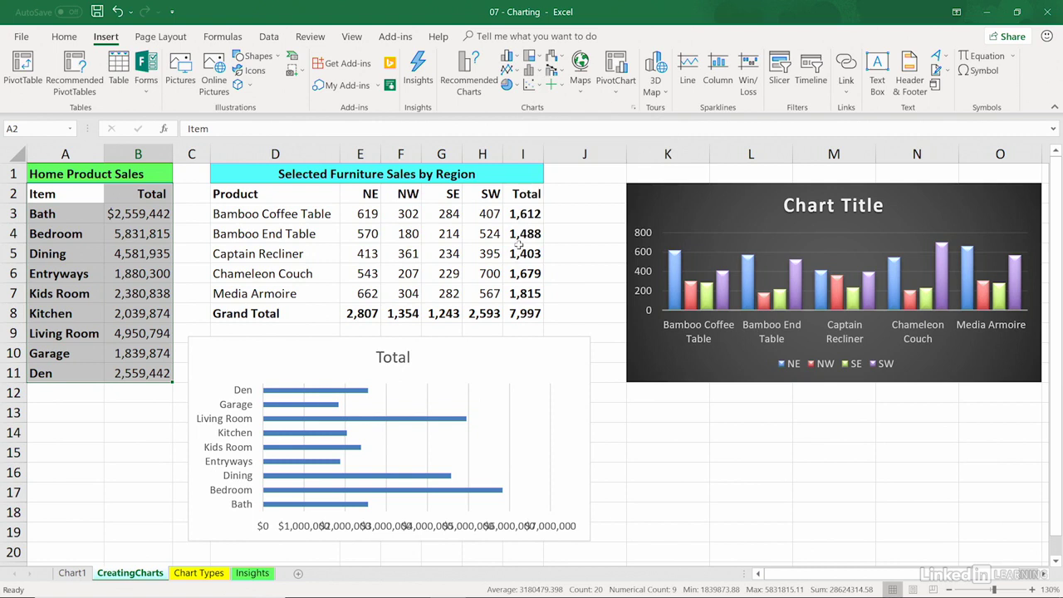
{"action": "left_click", "coordinate": [538, 349]}
{"action": "left_click_drag", "start_coordinate": [539, 348], "coordinate": [538, 344]}
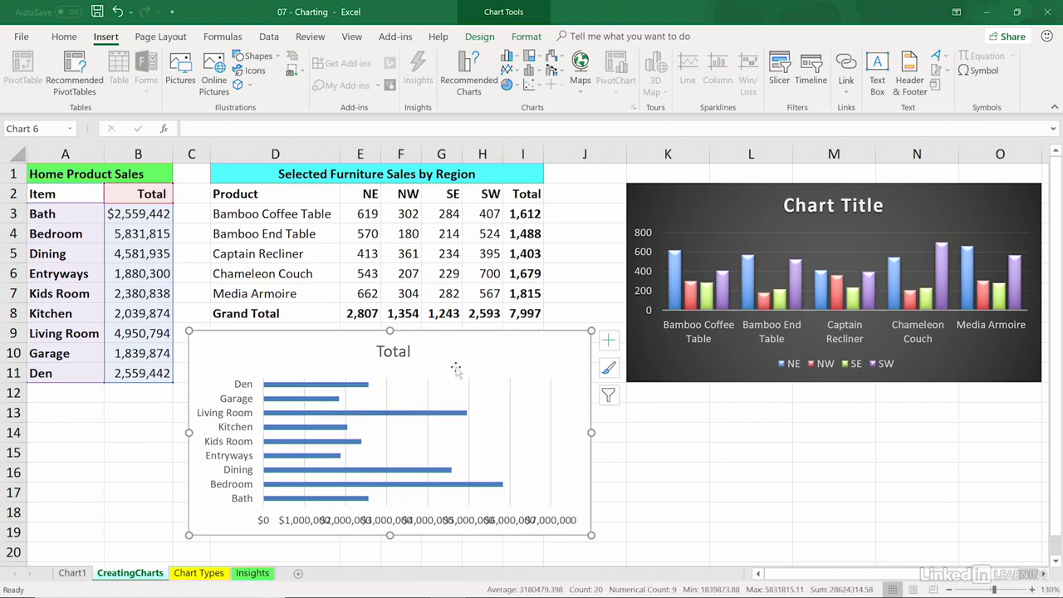
Set the Den total in B11 to 3559442.31.
{"action": "double_click", "coordinate": [116, 373]}
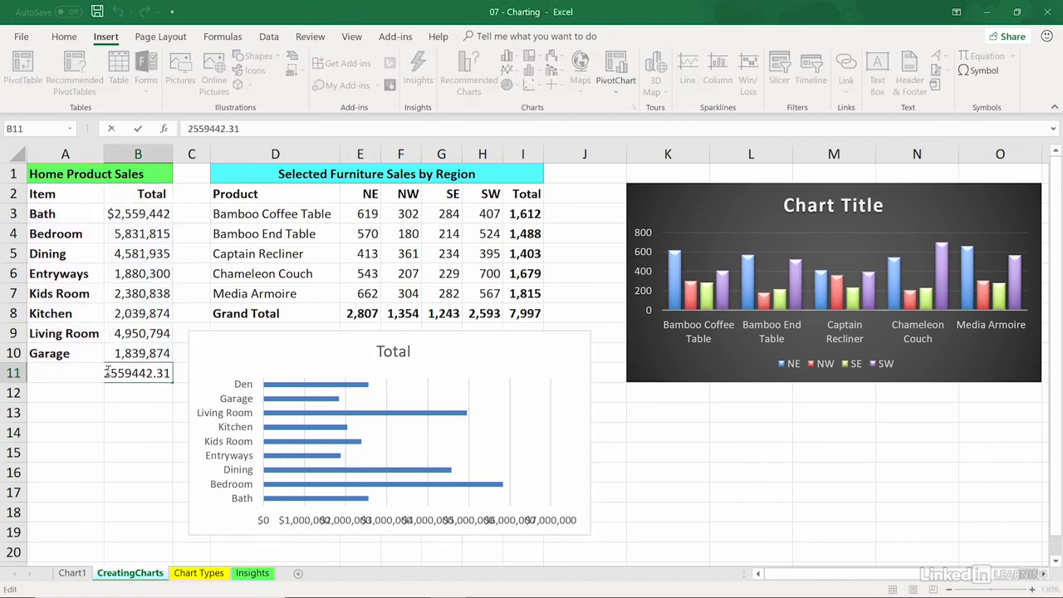
{"action": "left_click_drag", "start_coordinate": [105, 373], "coordinate": [112, 373]}
{"action": "type", "text": "3"}
{"action": "key", "text": "Return"}
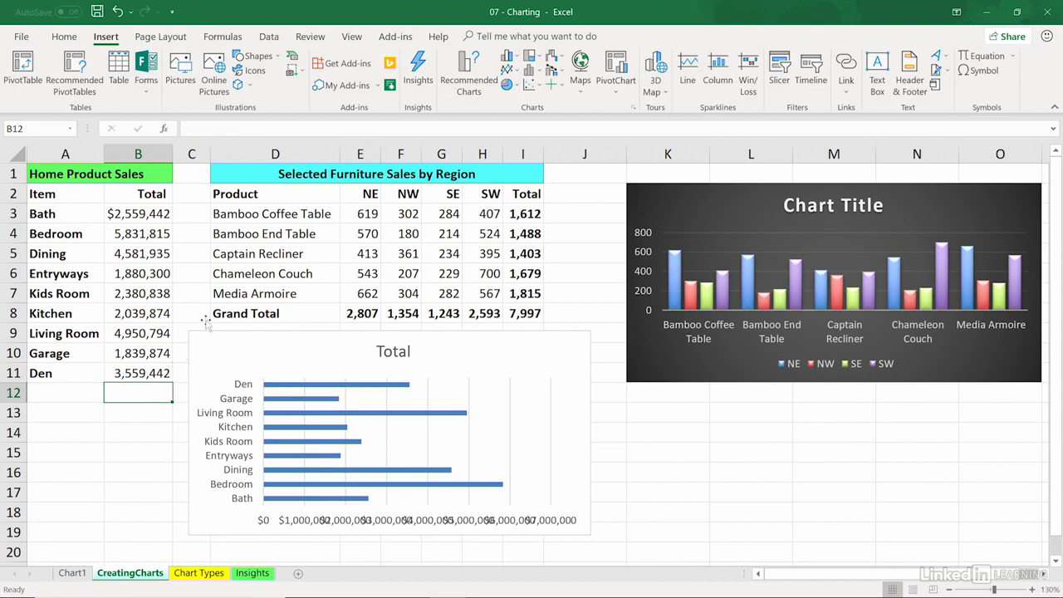